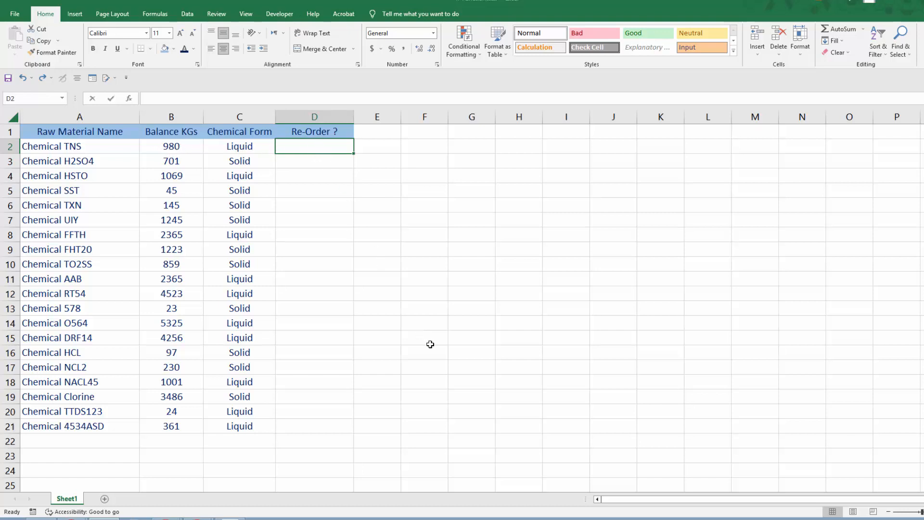
# Enter the formula =IF(B2<1000,"Re-Order","") in cell D2 of the Re-Order ? column.
pyautogui.write('=IF')
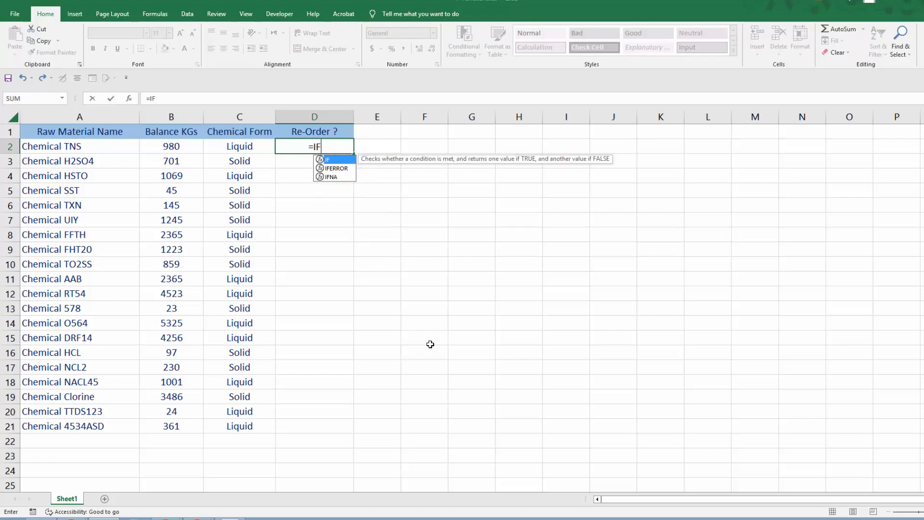
pyautogui.write('(')
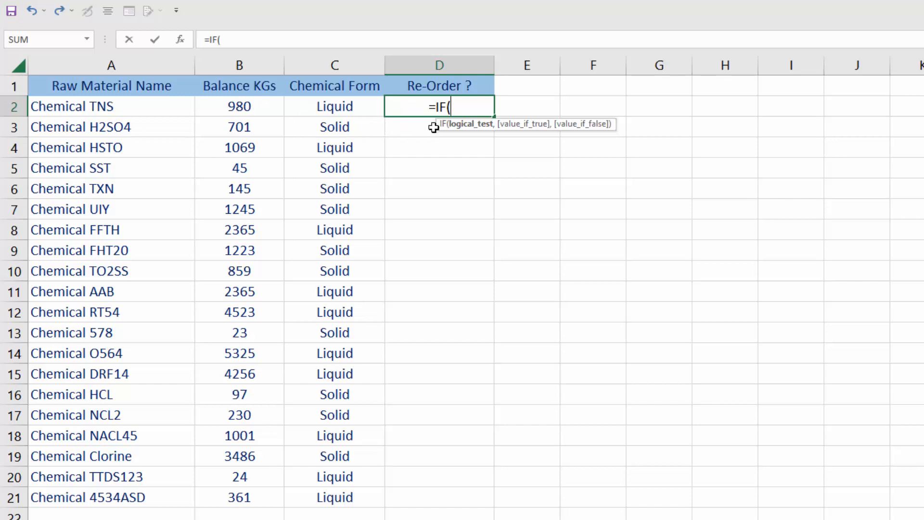
pyautogui.click(254, 108)
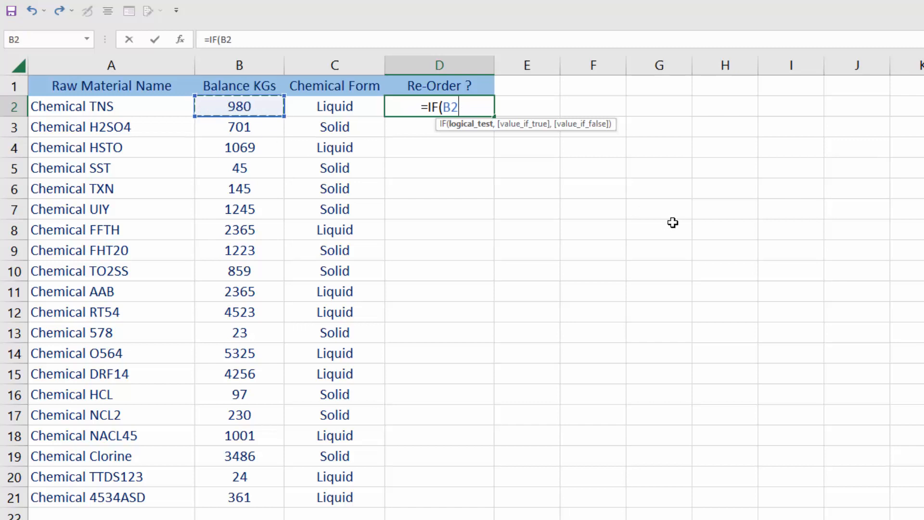
pyautogui.write('<1000')
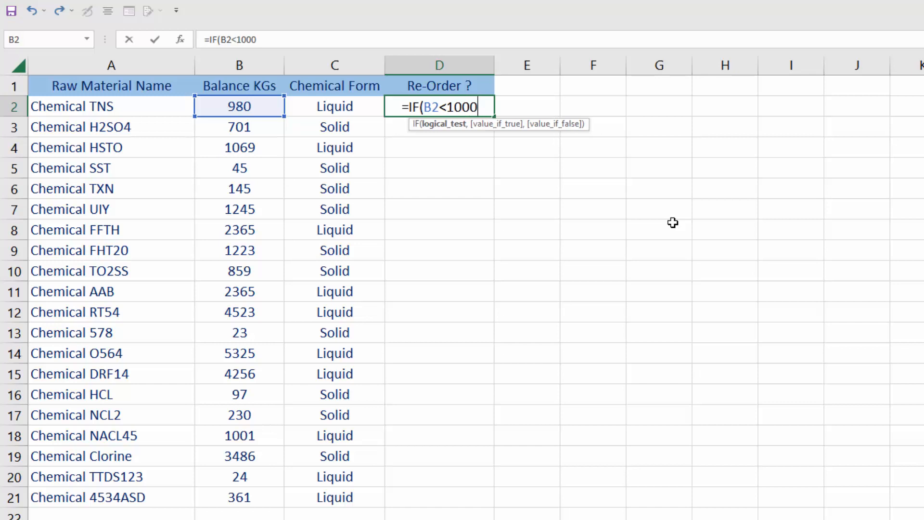
pyautogui.write(',')
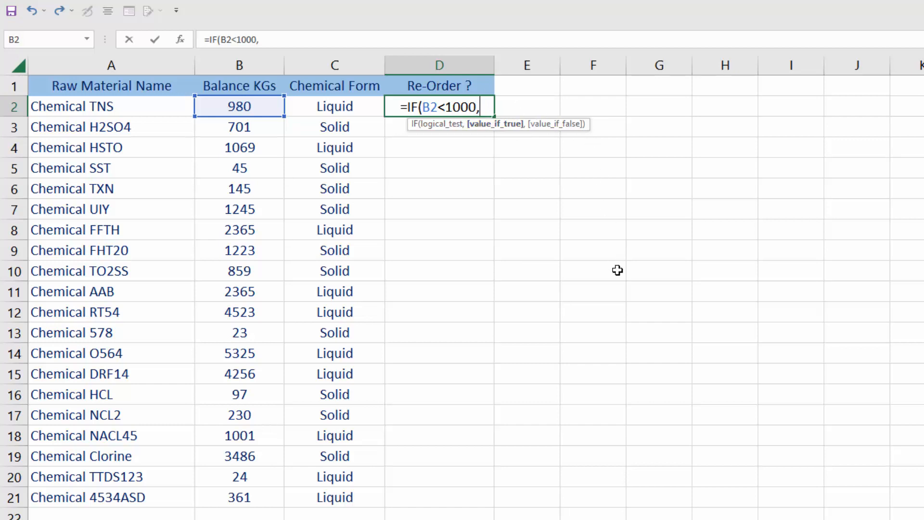
pyautogui.write('"Re')
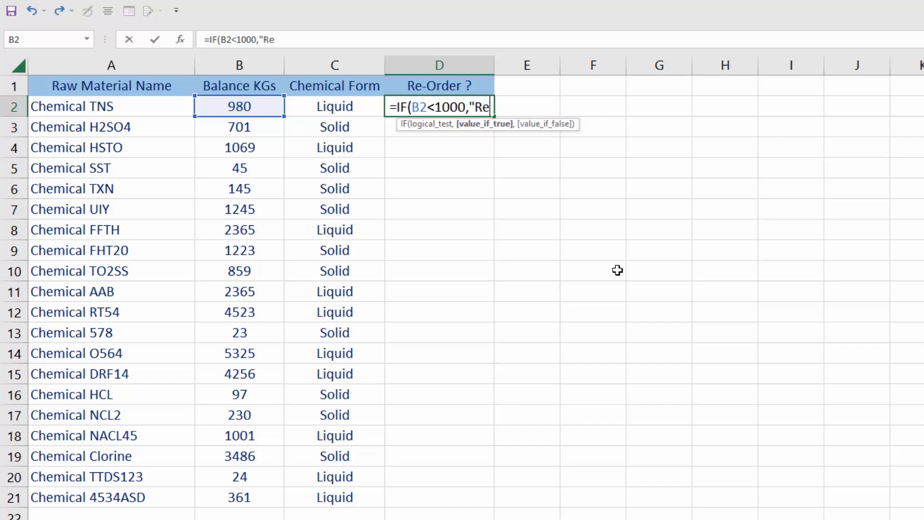
pyautogui.write('-Order')
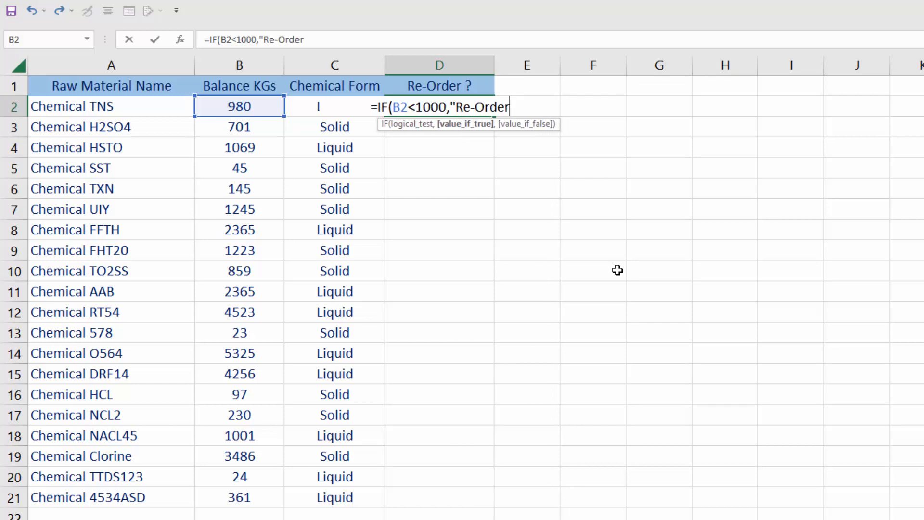
pyautogui.write('",')
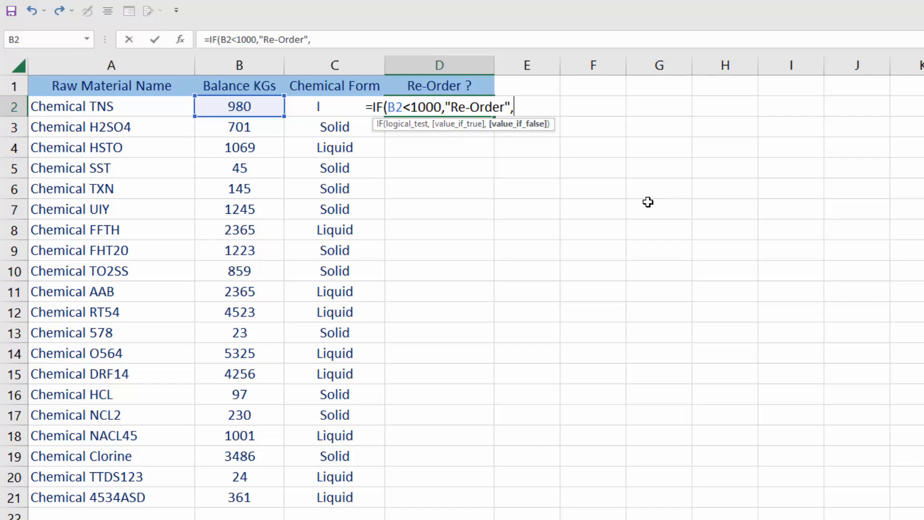
pyautogui.write('""')
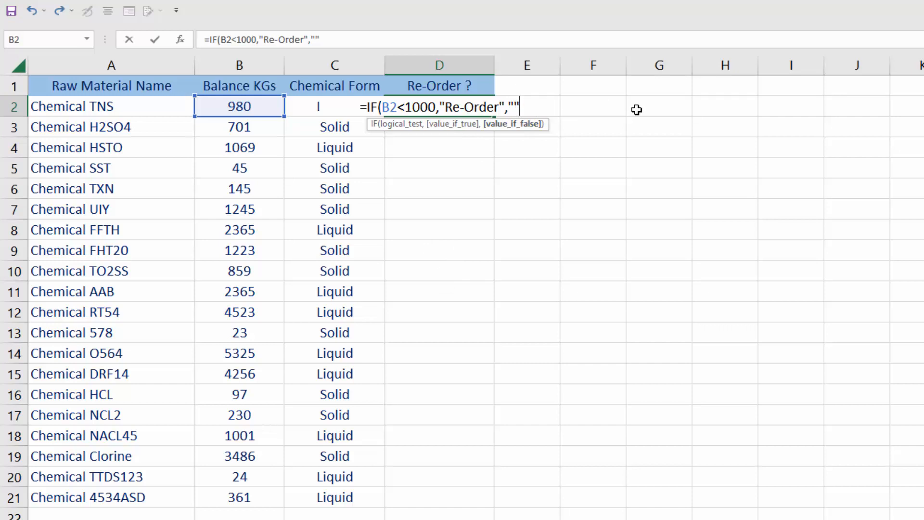
pyautogui.write(')')
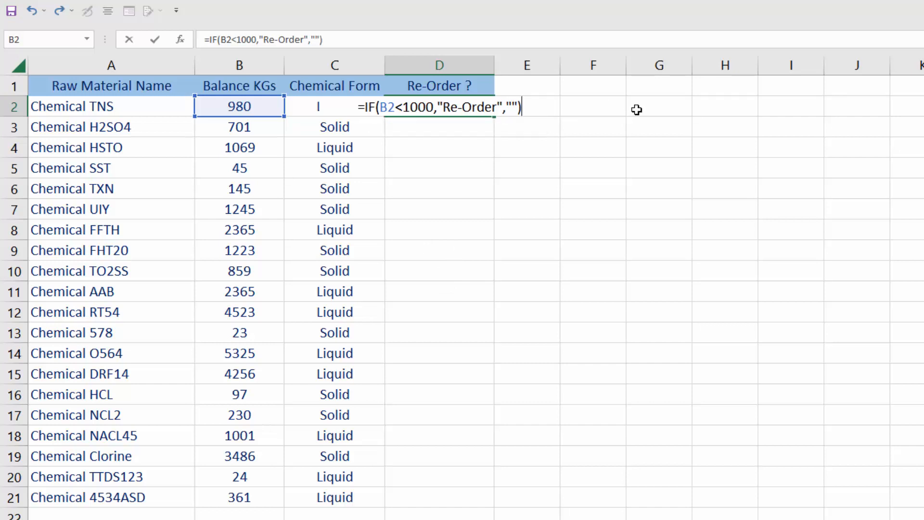
pyautogui.press('Return')
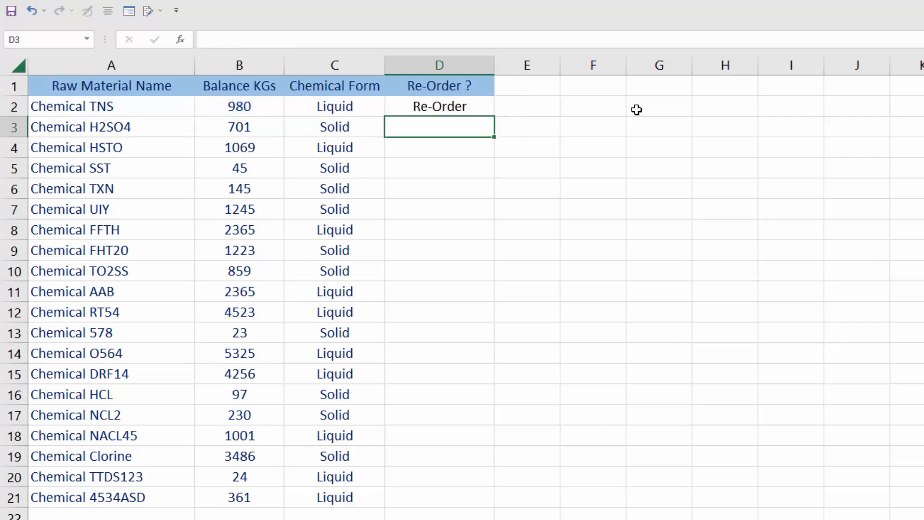
# Review the formula in D2 and copy it down the Re-Order ? column through D21.
pyautogui.click(477, 107)
pyautogui.doubleClick(478, 106)
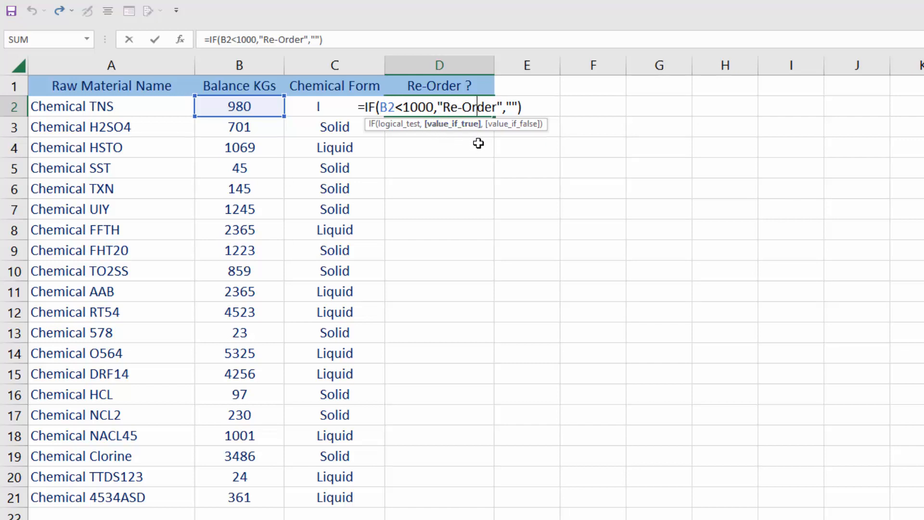
pyautogui.press('Return')
pyautogui.click(480, 109)
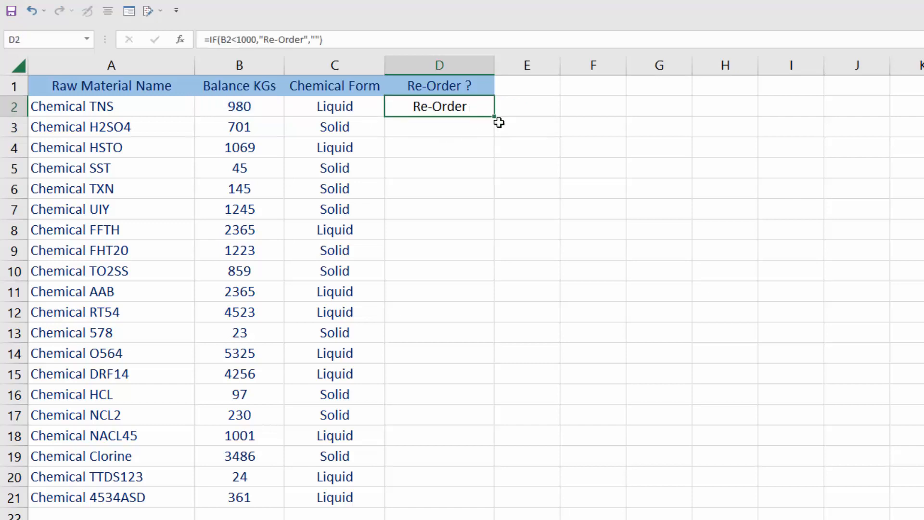
pyautogui.moveTo(495, 118); pyautogui.dragTo(512, 507)
# Examine the copied IF formula in cell D4, including its value-if-false argument, without changing it.
pyautogui.click(471, 149)
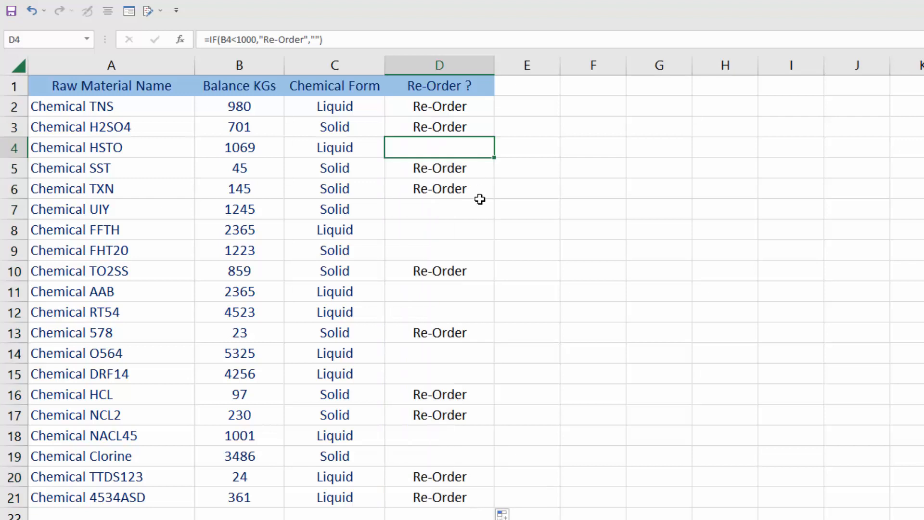
pyautogui.moveTo(476, 211); pyautogui.dragTo(458, 248)
pyautogui.click(477, 143)
pyautogui.doubleClick(477, 143)
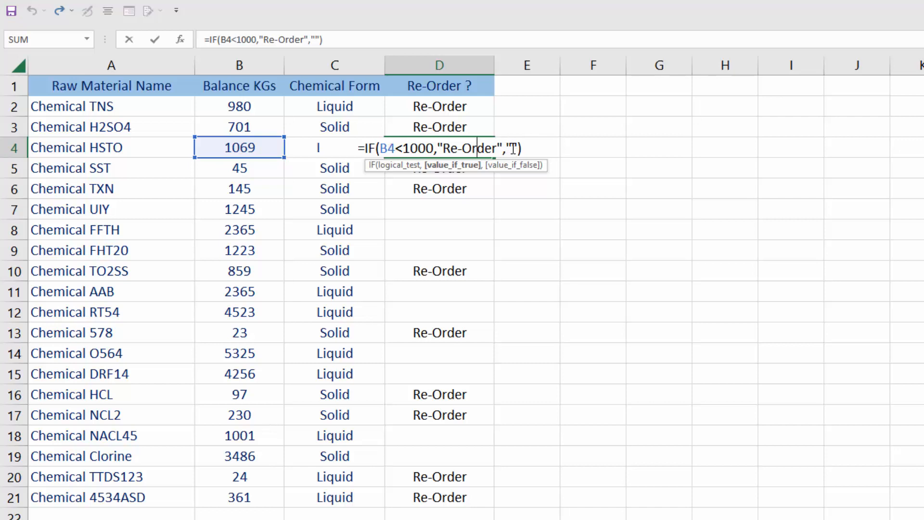
pyautogui.press('Right')
pyautogui.hotkey('ctrl', 'Return')
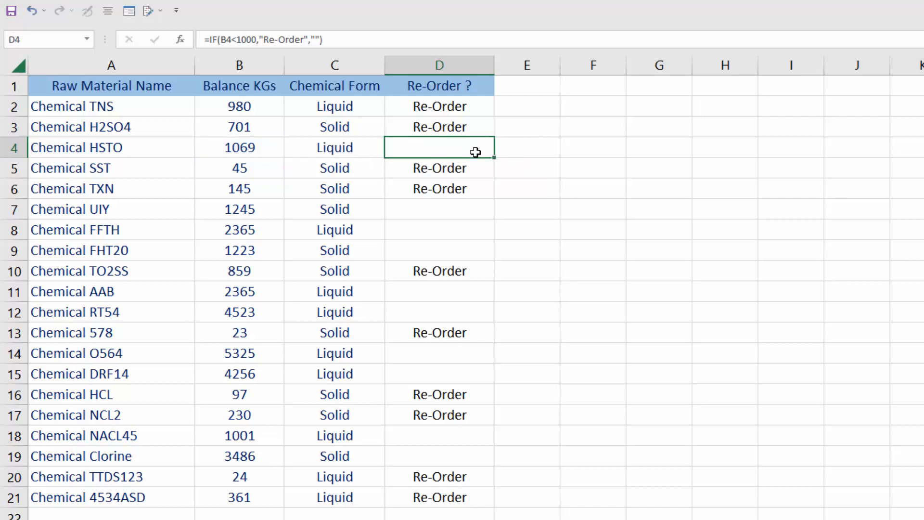
# Remove the empty-text value-if-false argument from D2 so the formula reads =IF(B2<1000,"Re-Order").
pyautogui.click(483, 107)
pyautogui.doubleClick(483, 107)
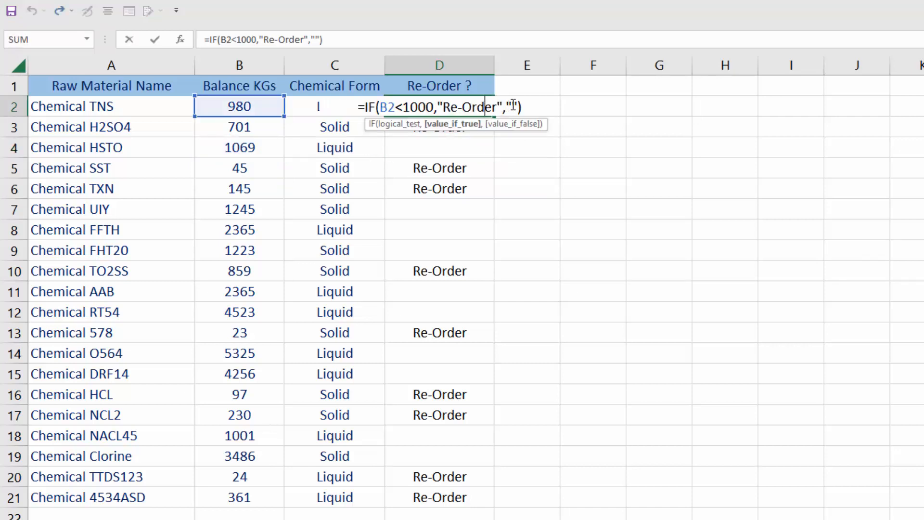
pyautogui.click(518, 107)
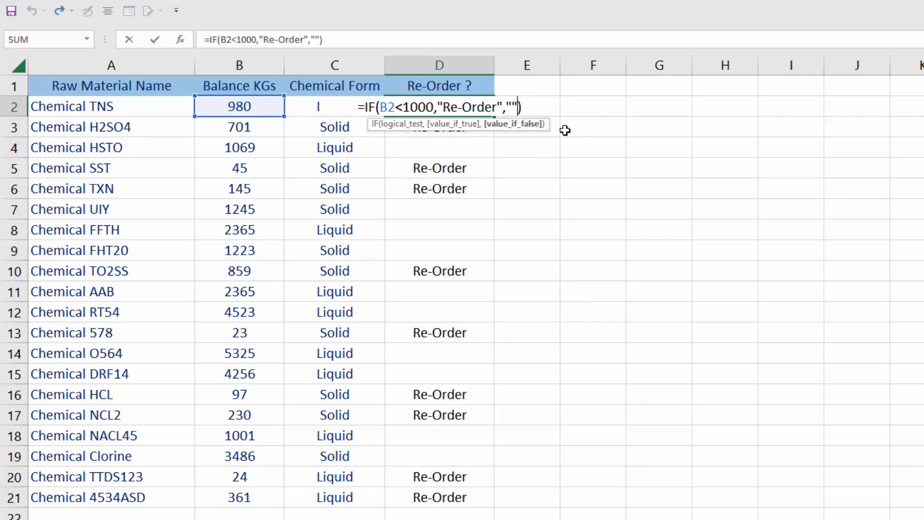
pyautogui.press('BackSpace')
pyautogui.press('BackSpace')
pyautogui.press('BackSpace')
pyautogui.press('Return')
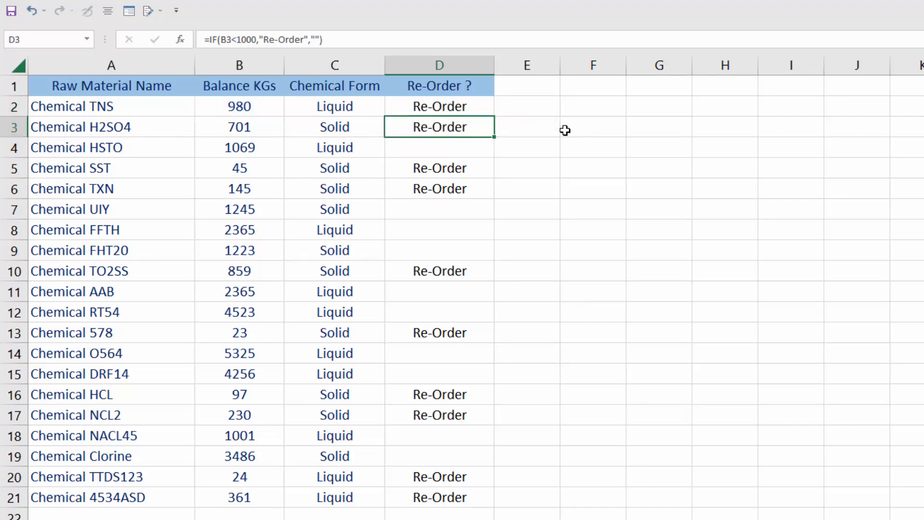
# Copy the shortened IF formula from D2 down through D21 and inspect the formula in D4.
pyautogui.click(479, 107)
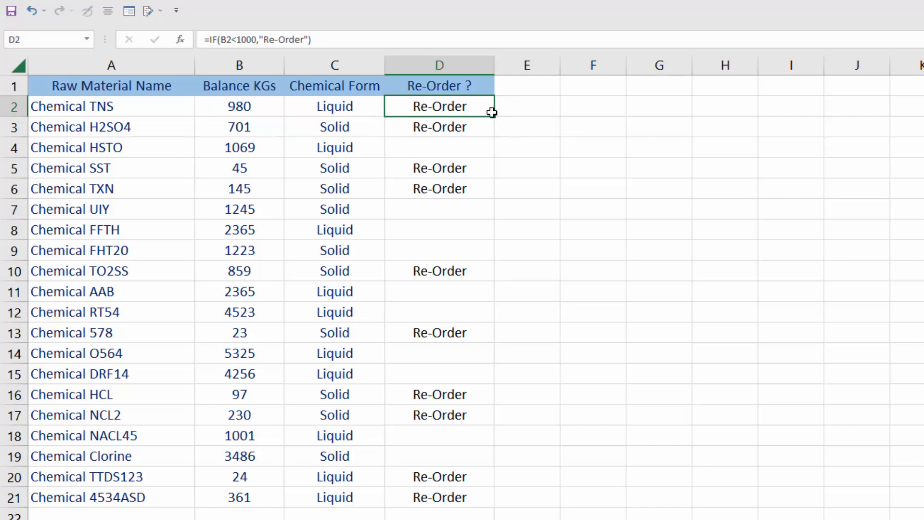
pyautogui.moveTo(496, 131); pyautogui.dragTo(517, 504)
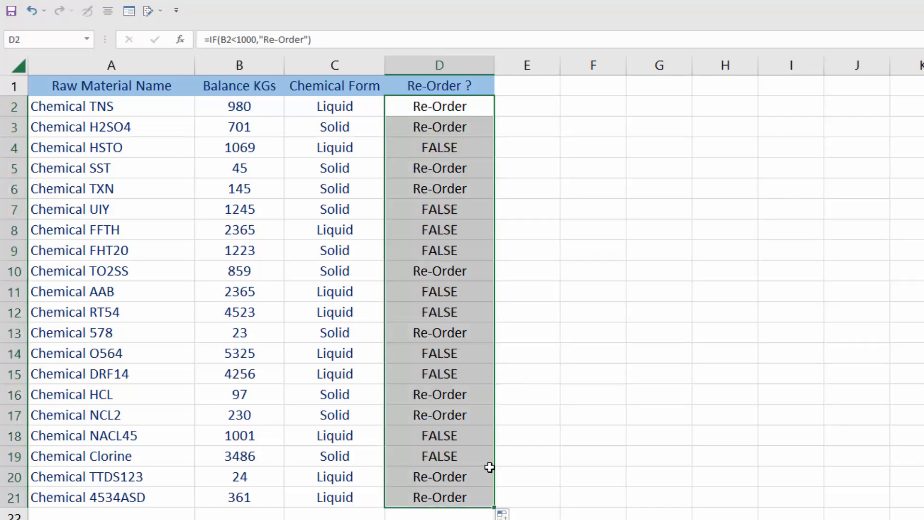
pyautogui.click(463, 143)
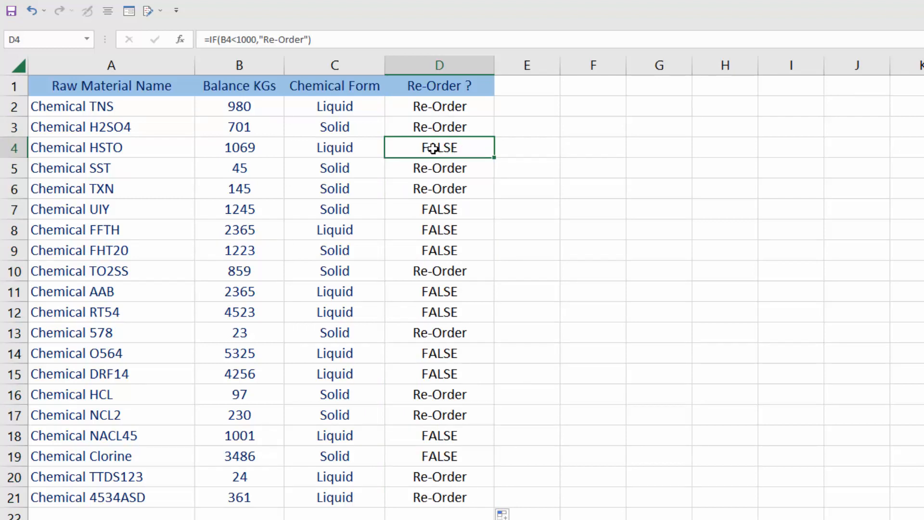
pyautogui.doubleClick(451, 148)
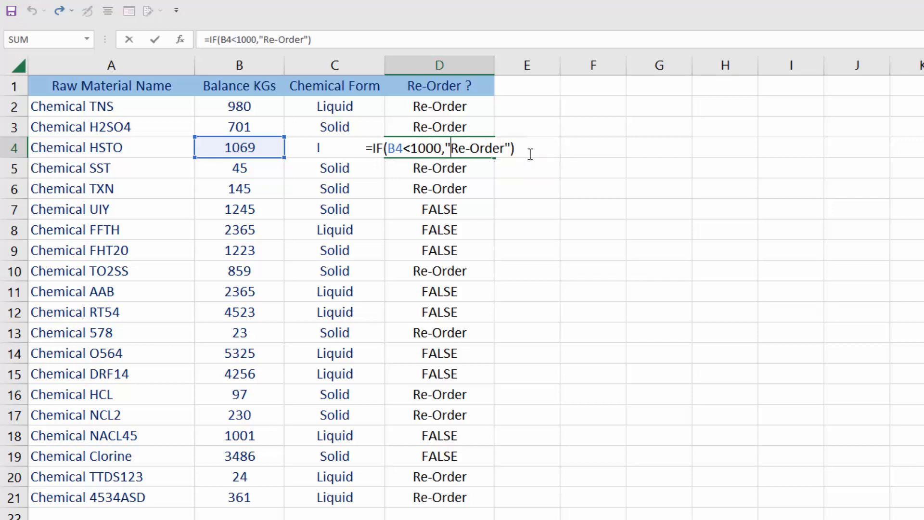
pyautogui.hotkey('ctrl', 'Return')
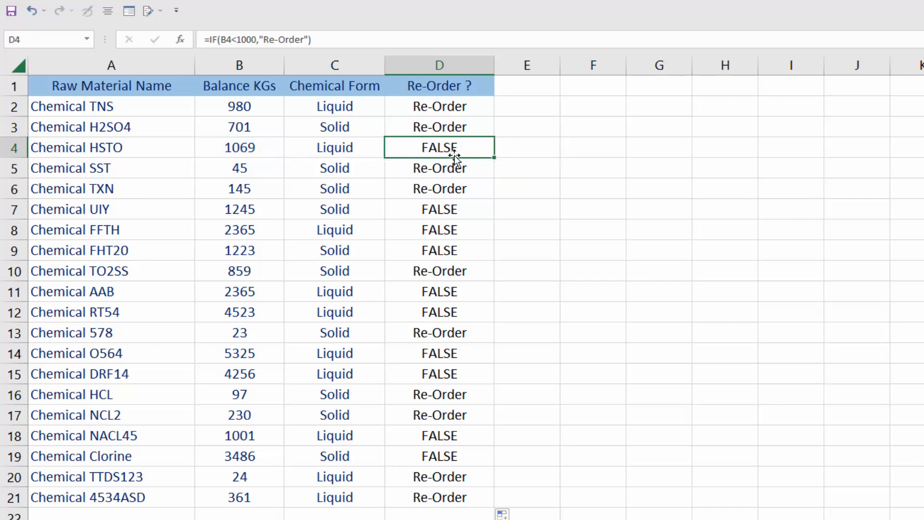
# Add empty text "" back as the value-if-false argument in D2, making it =IF(B2<1000,"Re-Order","").
pyautogui.click(478, 106)
pyautogui.doubleClick(479, 106)
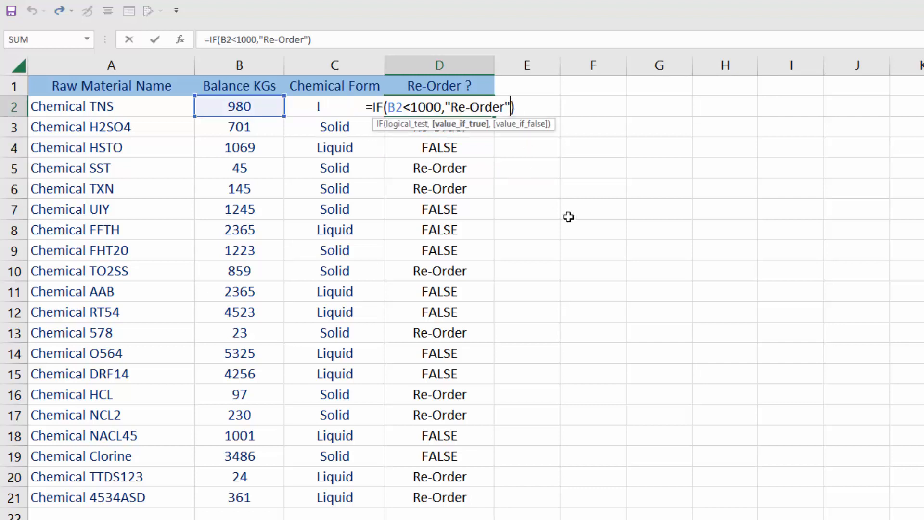
pyautogui.write(',""')
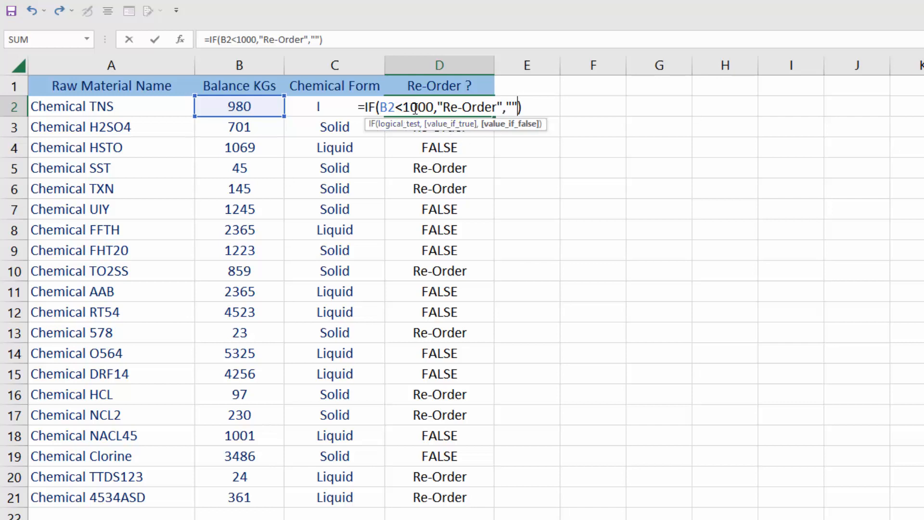
pyautogui.press('Return')
pyautogui.click(462, 98)
pyautogui.doubleClick(462, 107)
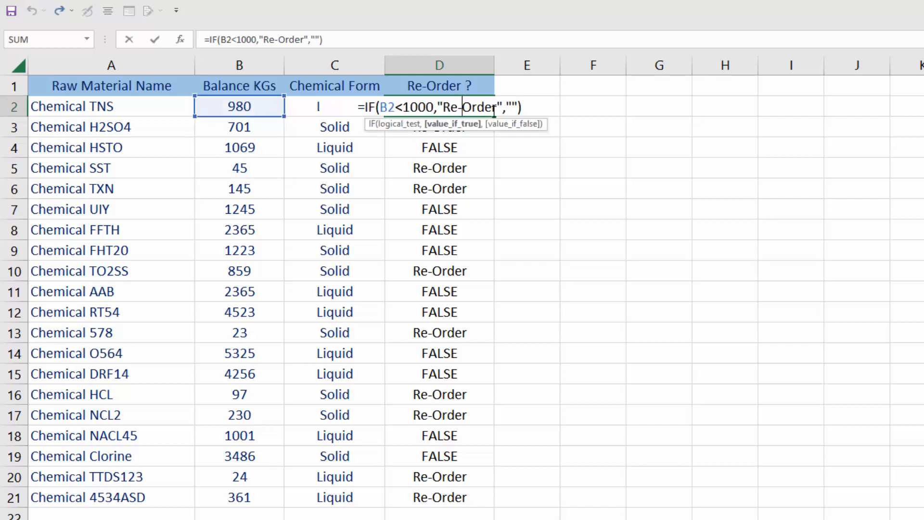
pyautogui.press('Escape')
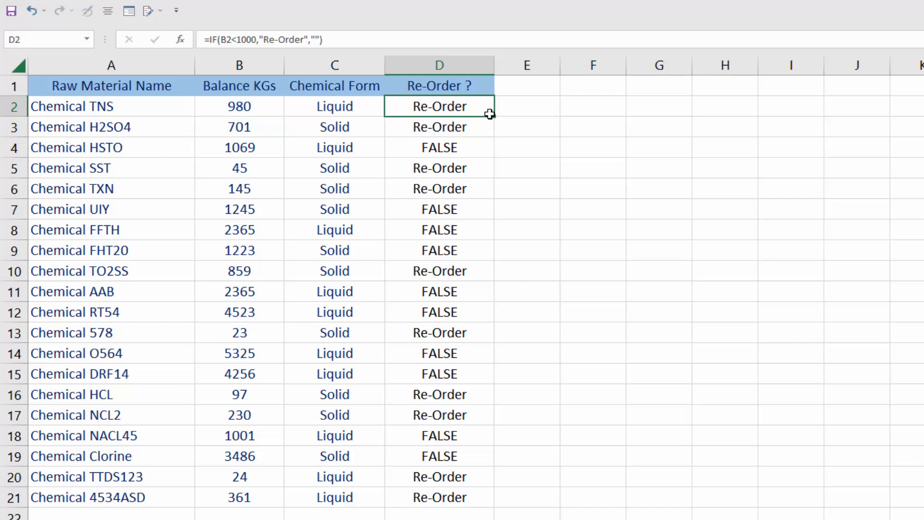
# Copy the D2 formula down through D21 and check the Chemical HSTO row's result against its balance.
pyautogui.moveTo(489, 114); pyautogui.dragTo(483, 511)
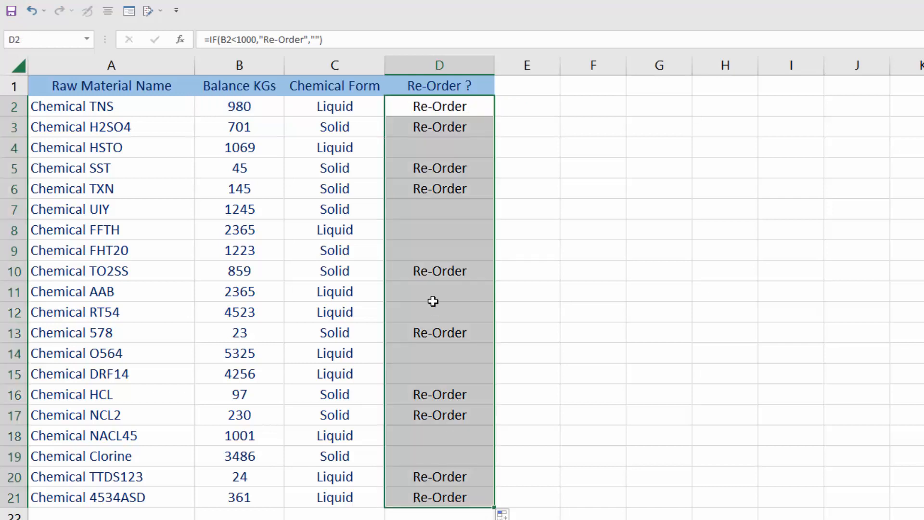
pyautogui.click(464, 142)
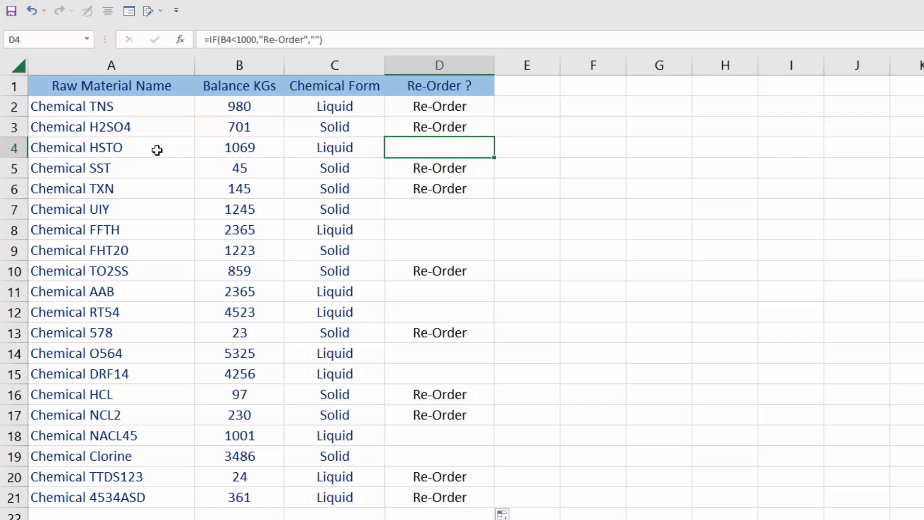
pyautogui.click(229, 146)
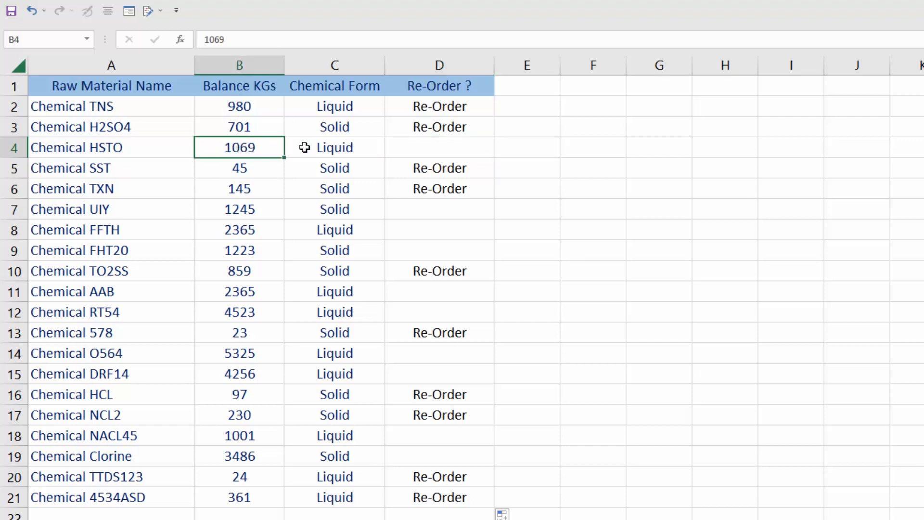
pyautogui.click(446, 144)
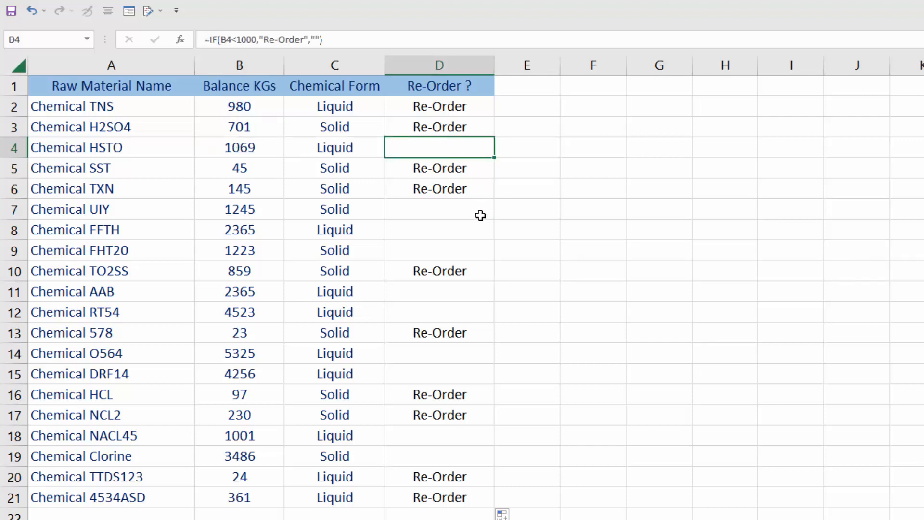
pyautogui.click(498, 251)
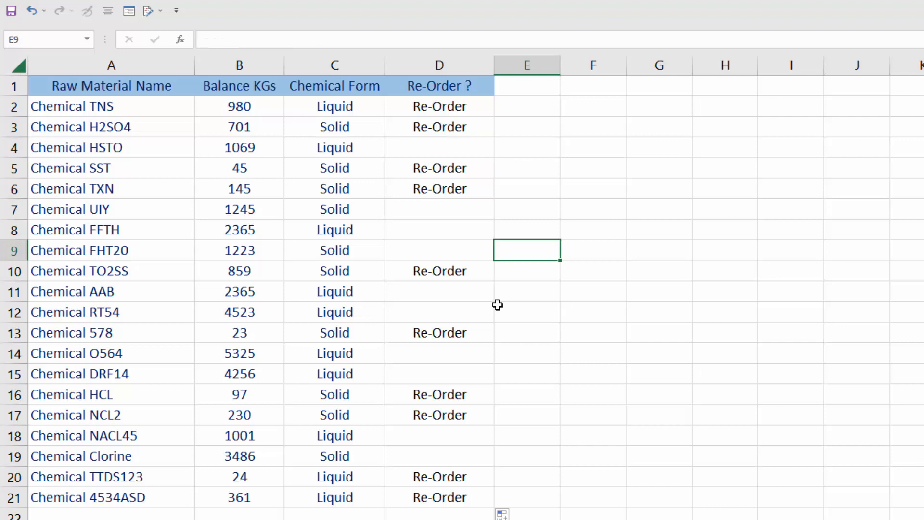